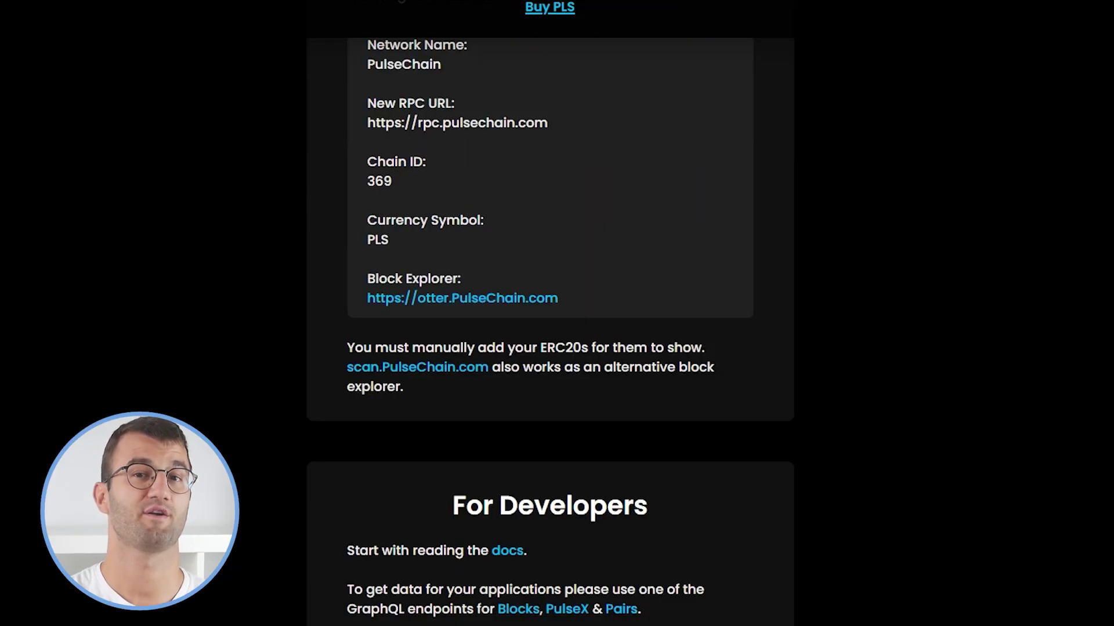
pyautogui.scroll(-5, 557, 348)
pyautogui.scroll(-5, 557, 348)
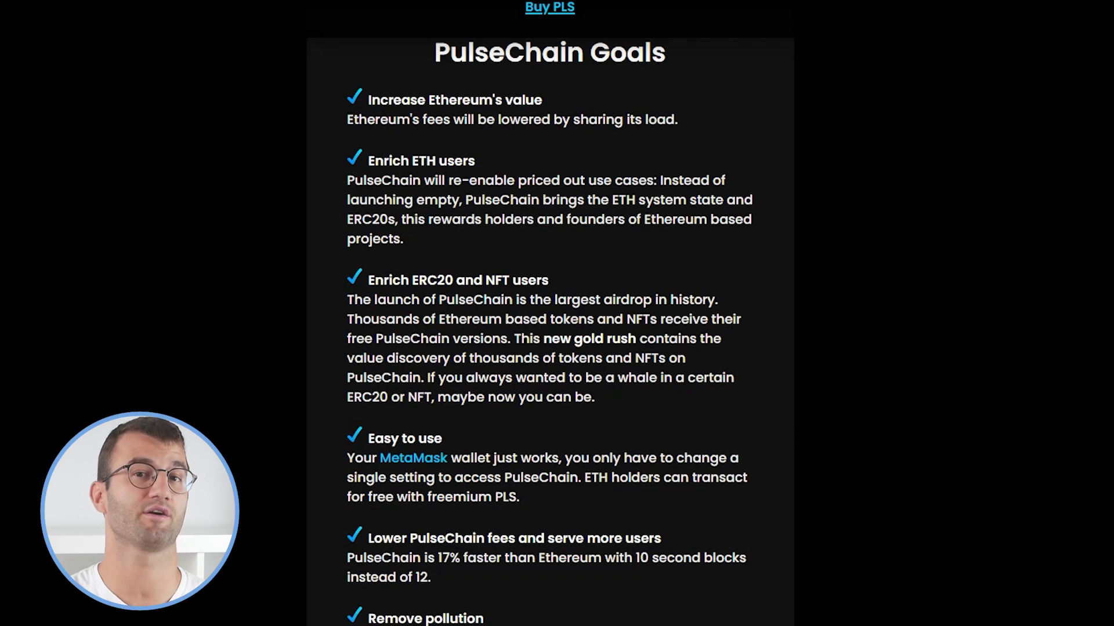
pyautogui.scroll(1, 557, 348)
pyautogui.scroll(-4, 550, 349)
pyautogui.scroll(-1, 550, 348)
pyautogui.scroll(-4, 550, 348)
pyautogui.scroll(-3, 550, 348)
pyautogui.scroll(-1, 551, 348)
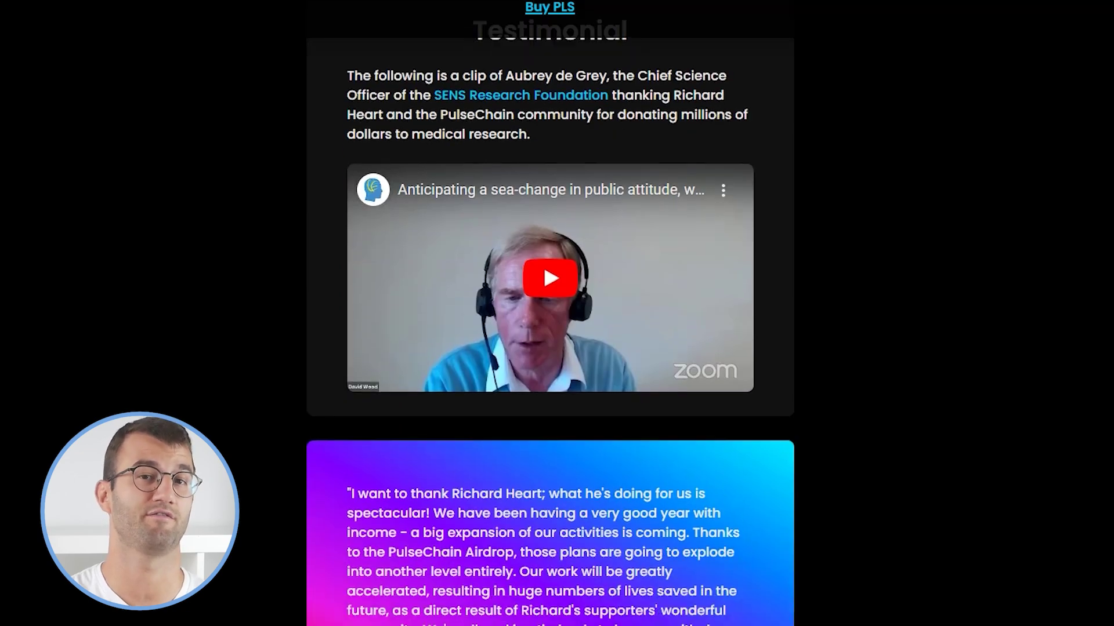
pyautogui.scroll(-5, 551, 348)
pyautogui.scroll(-3, 551, 348)
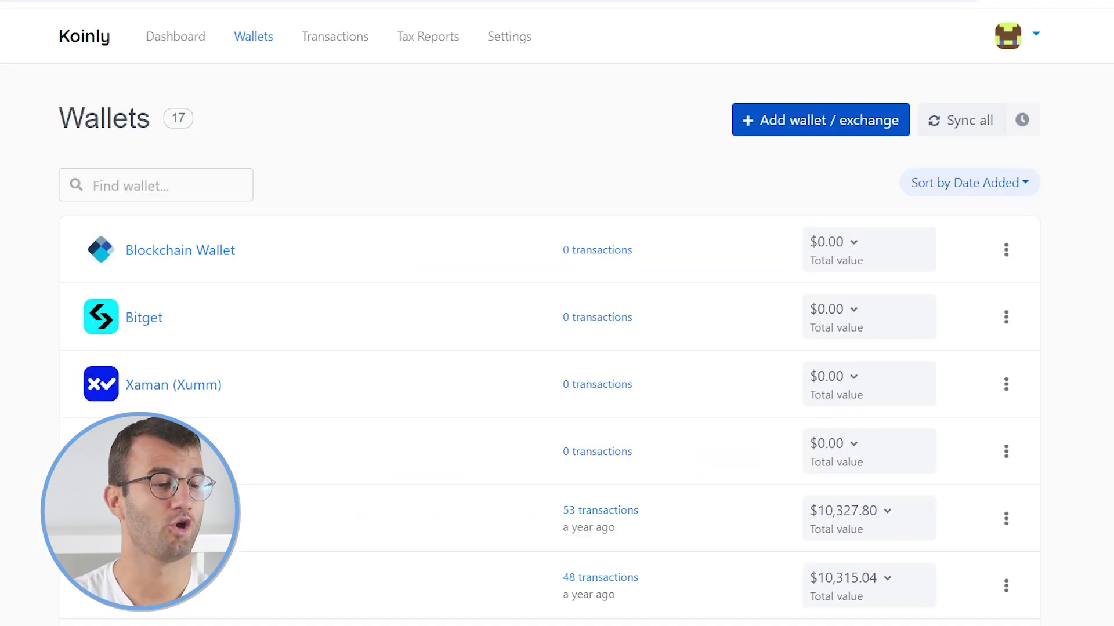
# - Start adding a new wallet or exchange from the Wallets page
pyautogui.click(768, 122)
pyautogui.write('pulse')
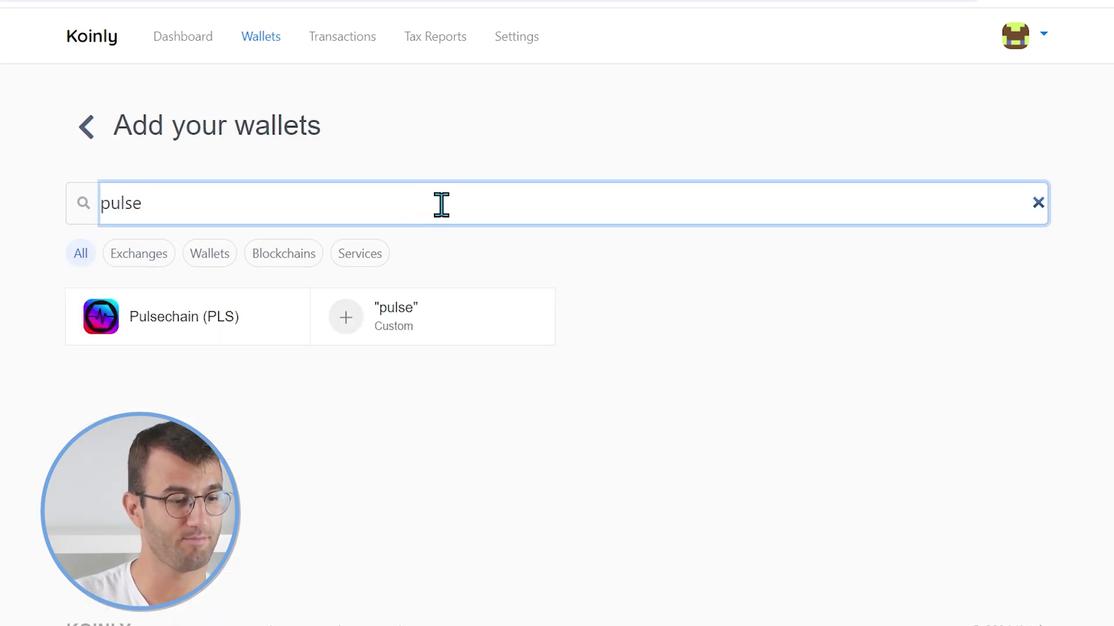
# - Choose Pulsechain (PLS) from the search results to bring up its connect form
pyautogui.click(209, 343)
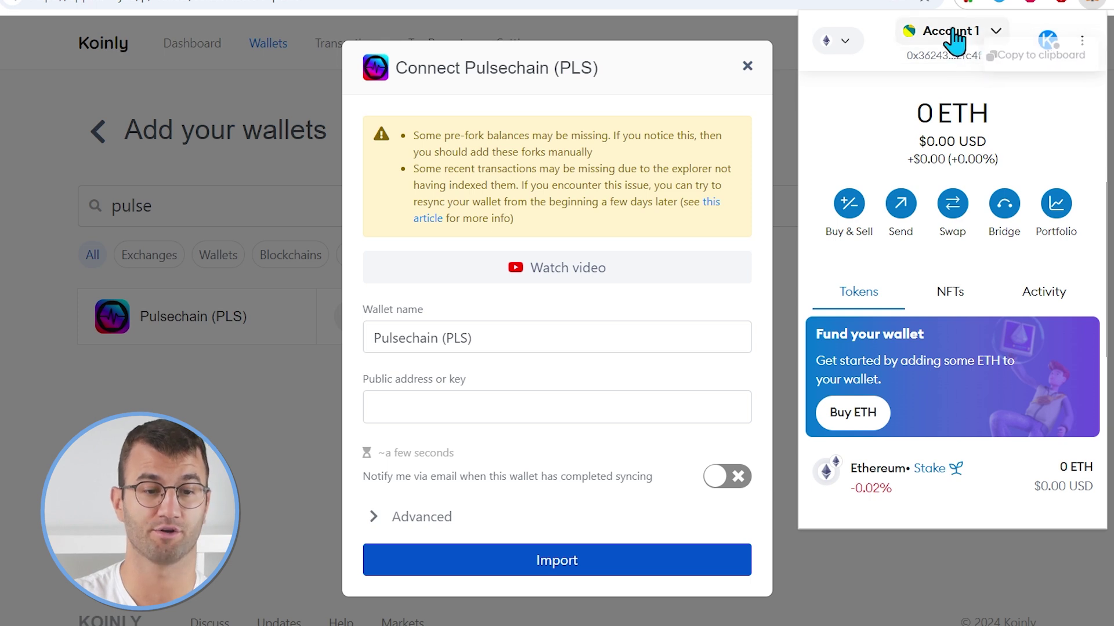
# - Check MetaMask's enabled networks, then focus Koinly's Pulsechain public address field
pyautogui.click(845, 41)
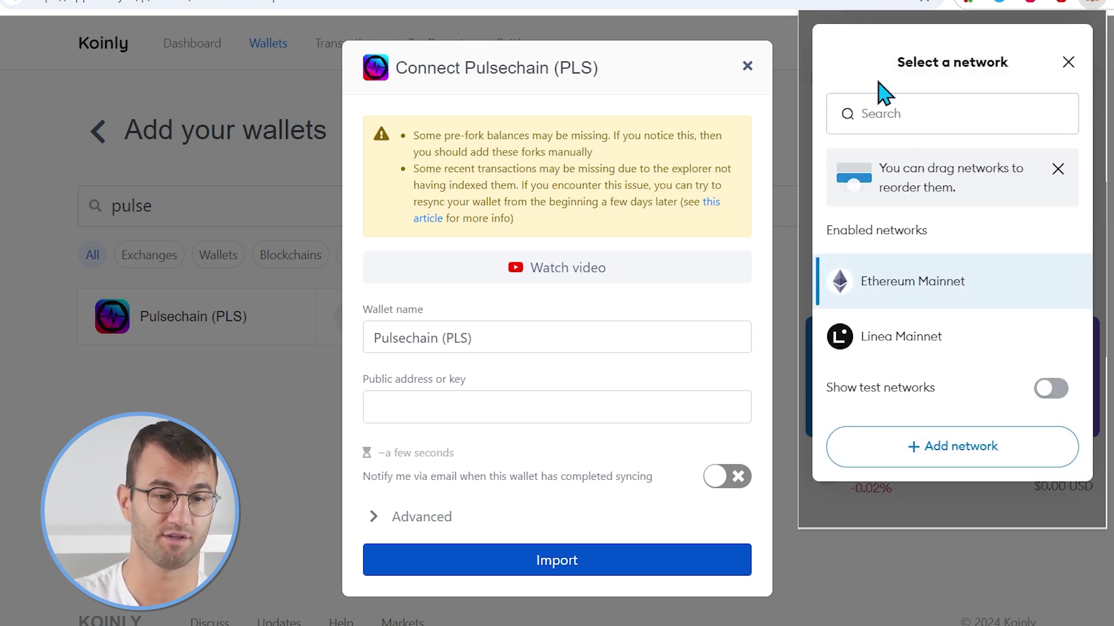
pyautogui.click(1067, 63)
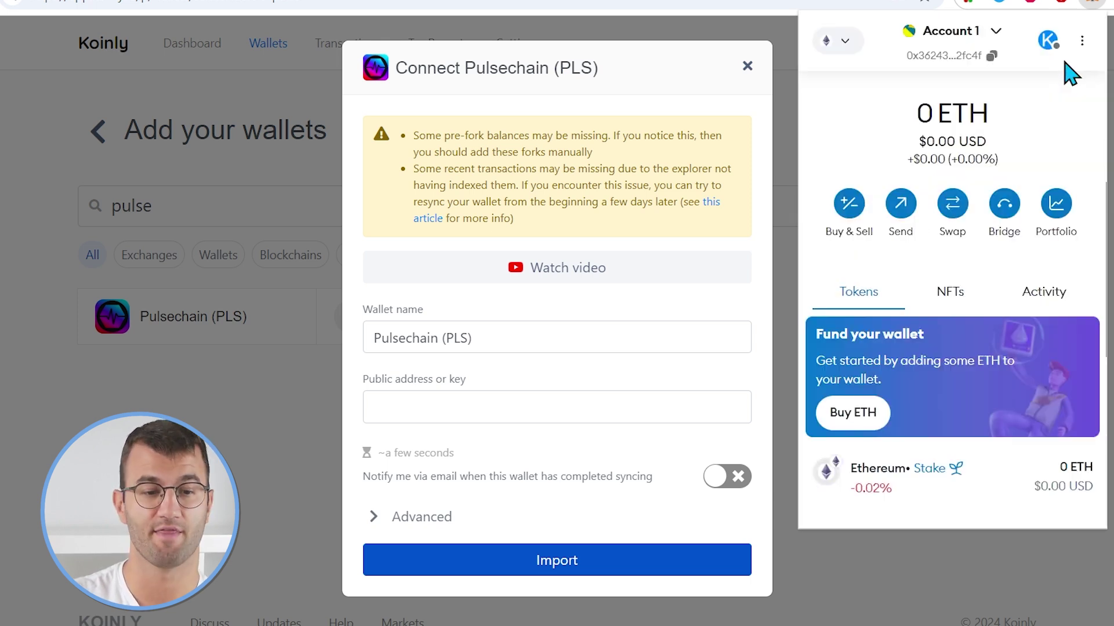
pyautogui.click(522, 405)
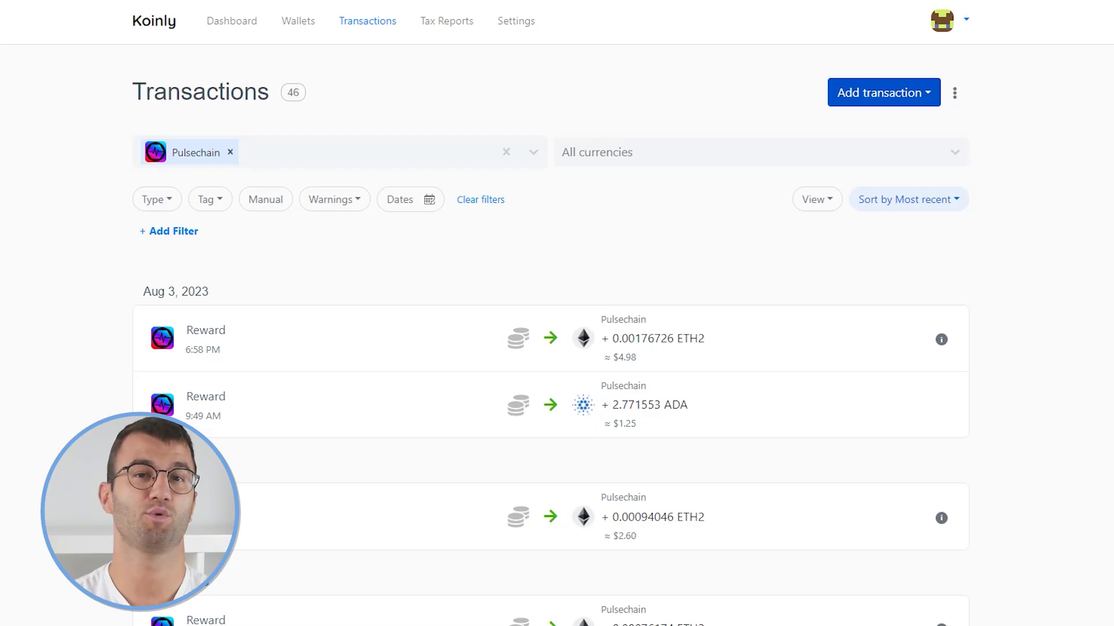
pyautogui.scroll(-2, 557, 348)
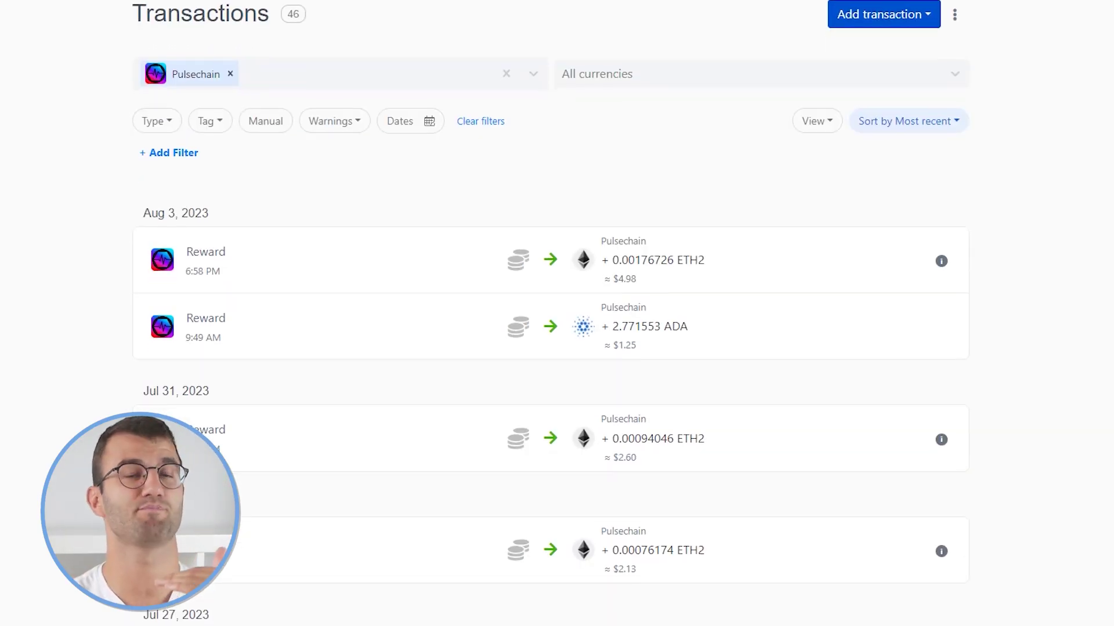
pyautogui.scroll(-1, 557, 349)
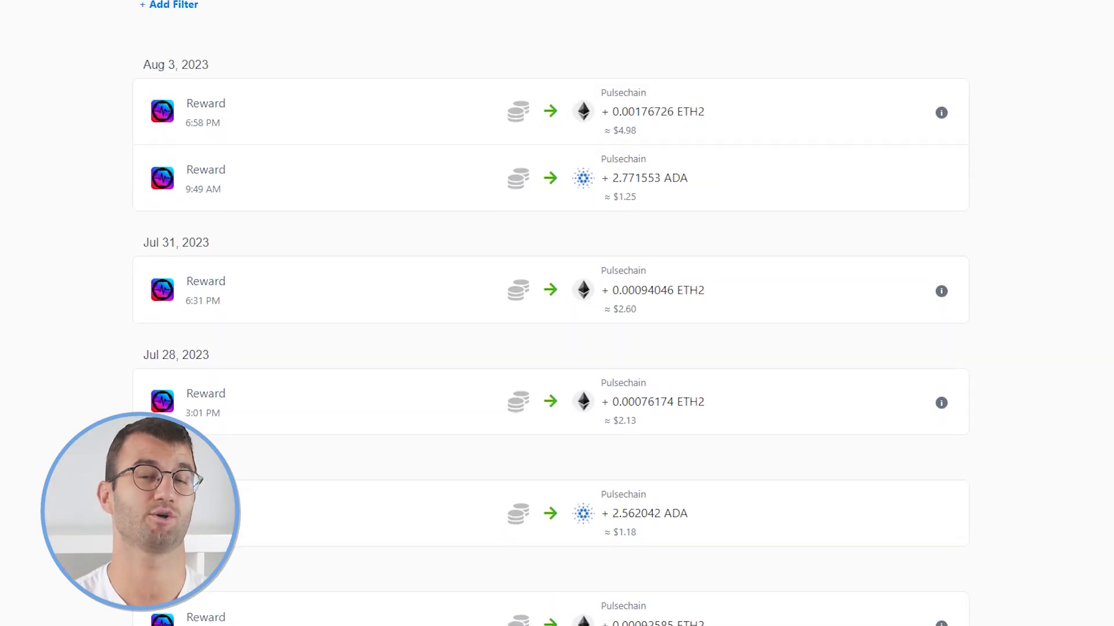
pyautogui.scroll(-1, 558, 348)
pyautogui.scroll(-1, 558, 348)
pyautogui.scroll(-1, 557, 348)
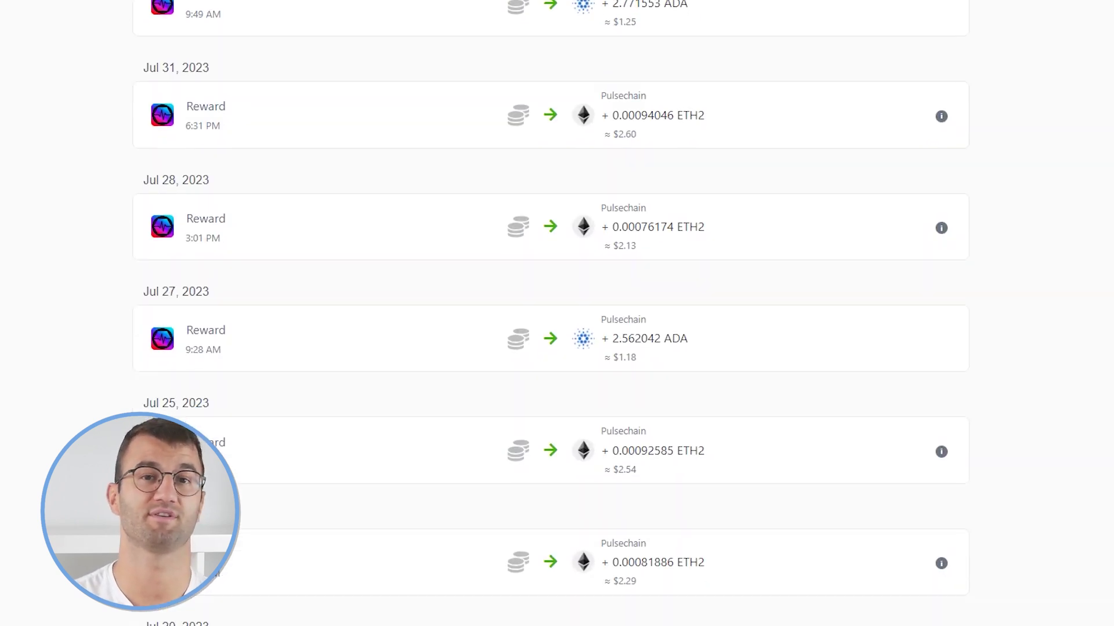
pyautogui.scroll(-1, 556, 348)
pyautogui.scroll(-1, 558, 348)
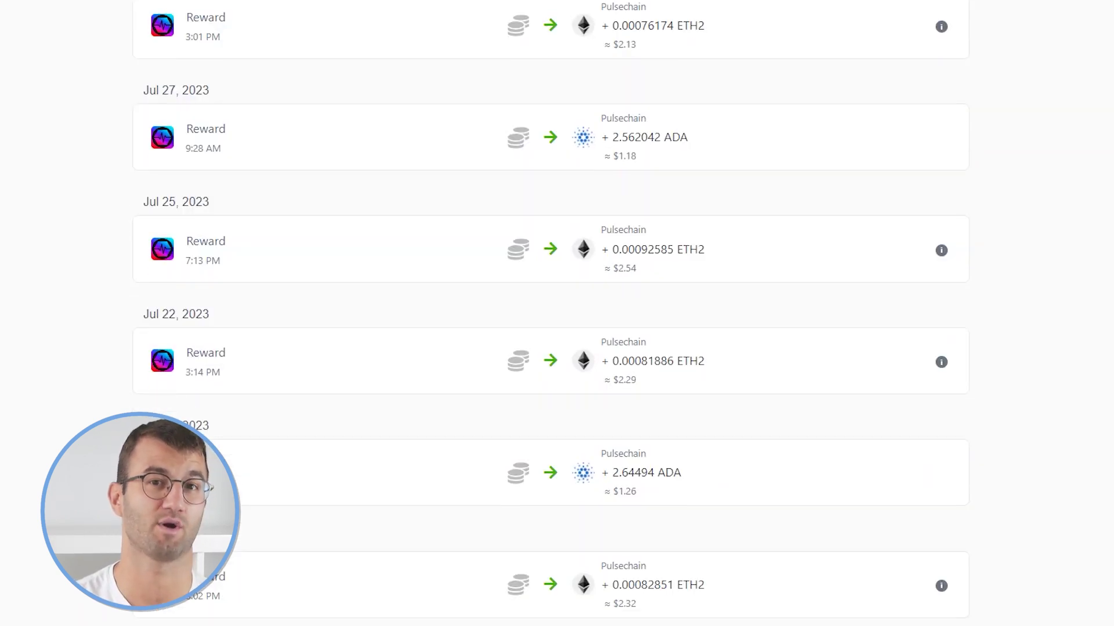
pyautogui.scroll(-1, 557, 313)
pyautogui.scroll(-1, 556, 314)
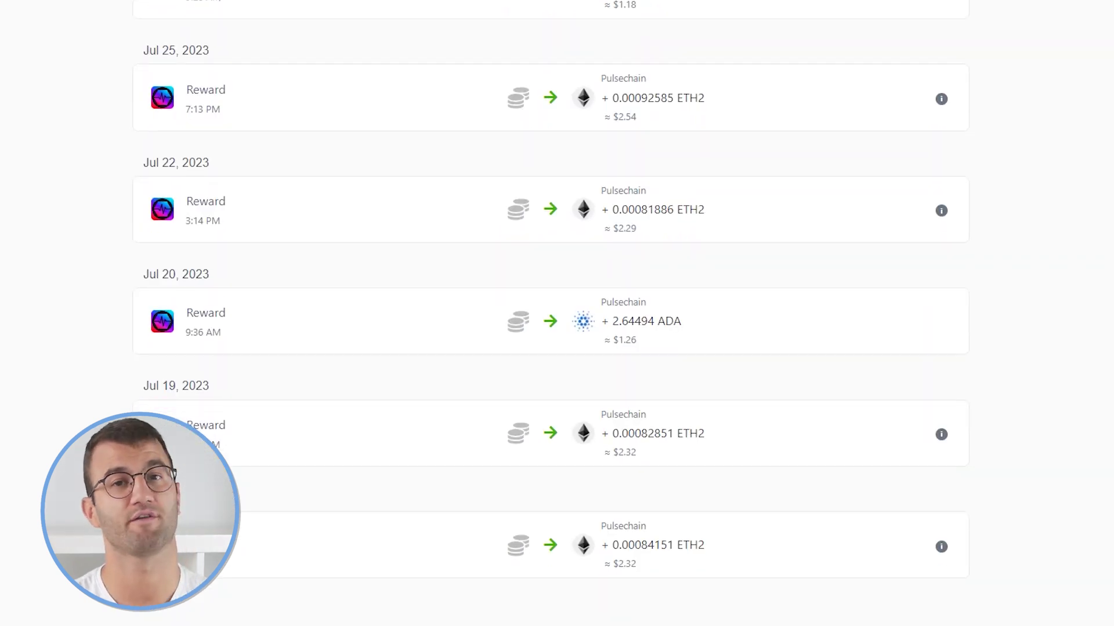
pyautogui.scroll(-1, 557, 314)
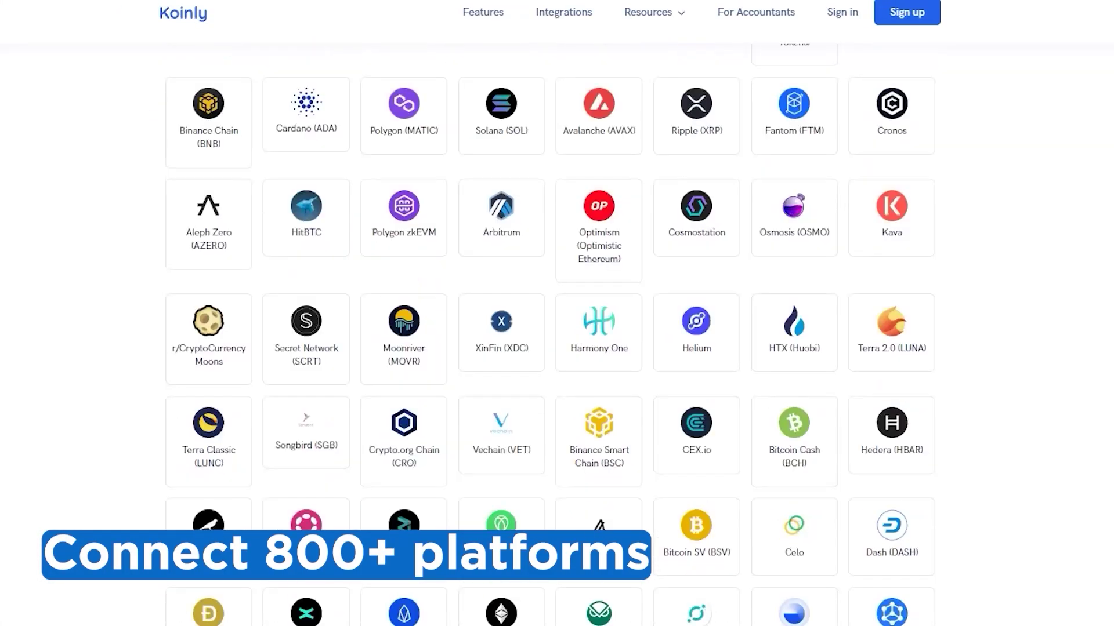
pyautogui.scroll(-1, 575, 348)
pyautogui.scroll(-1, 575, 349)
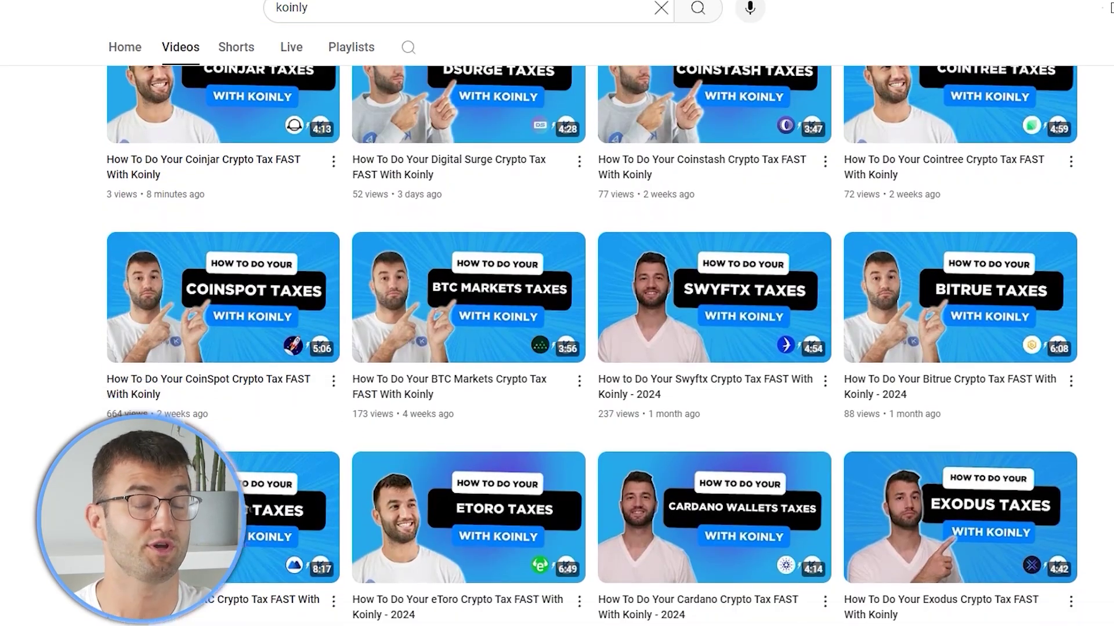